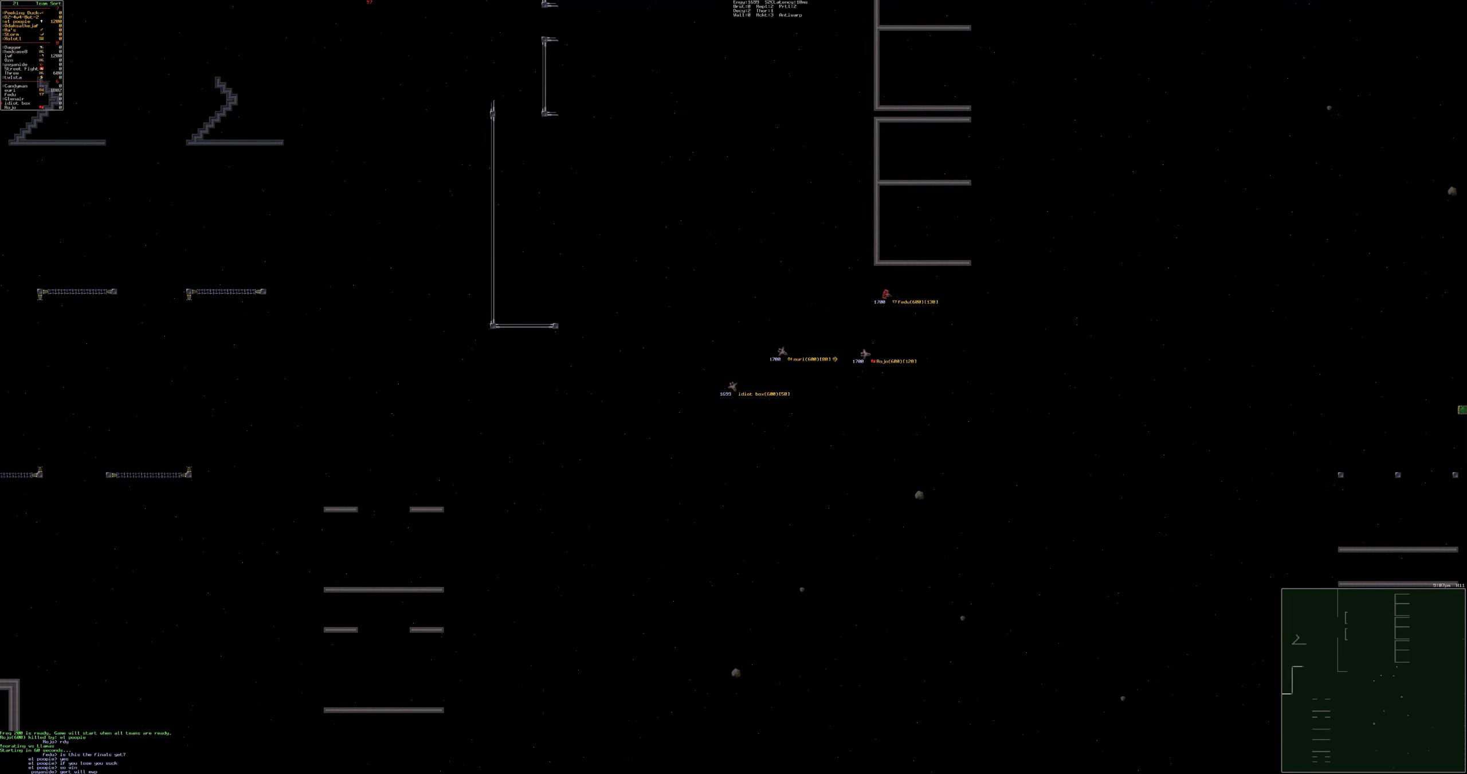
- Pan the spectator camera right and up toward the ship group near the team bases
key(d)
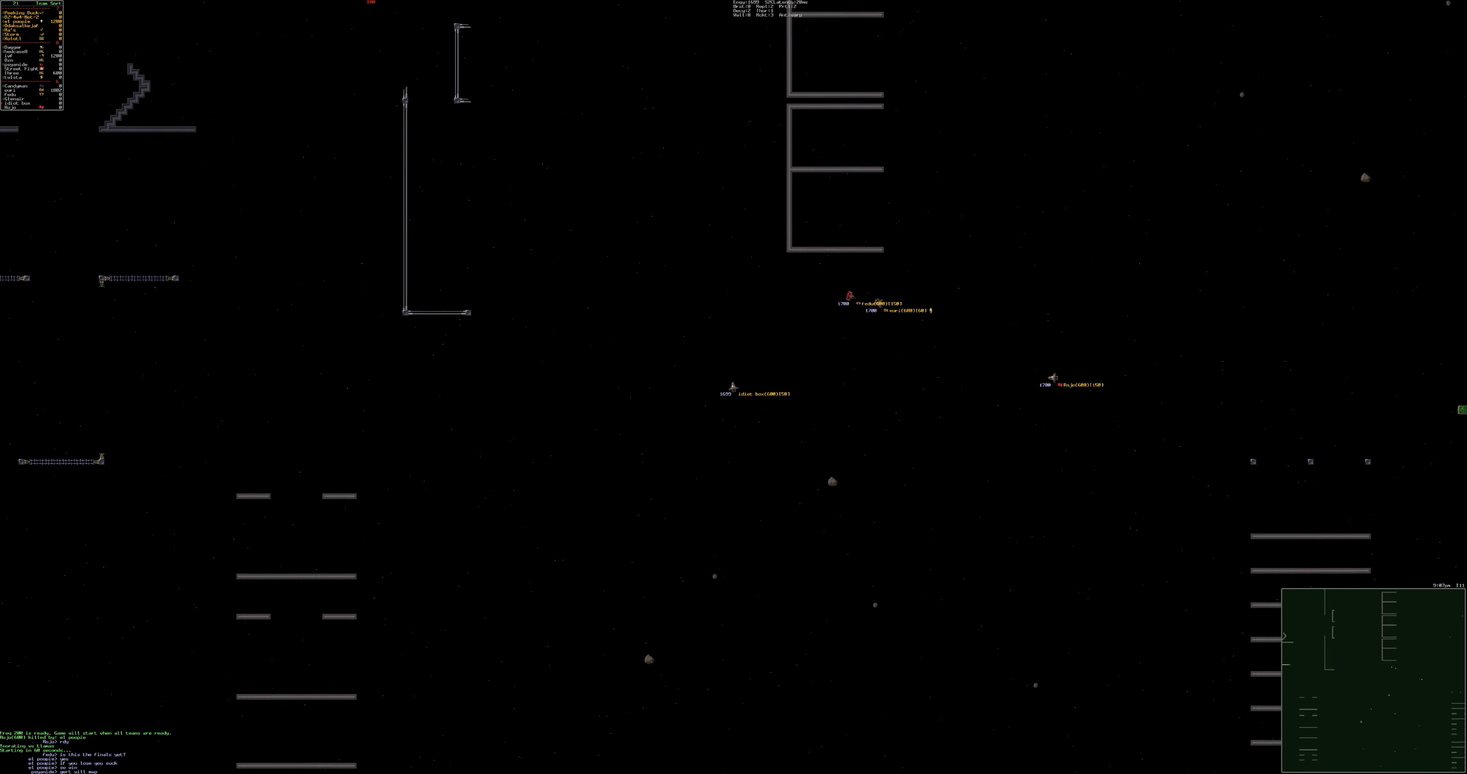
key(Up)
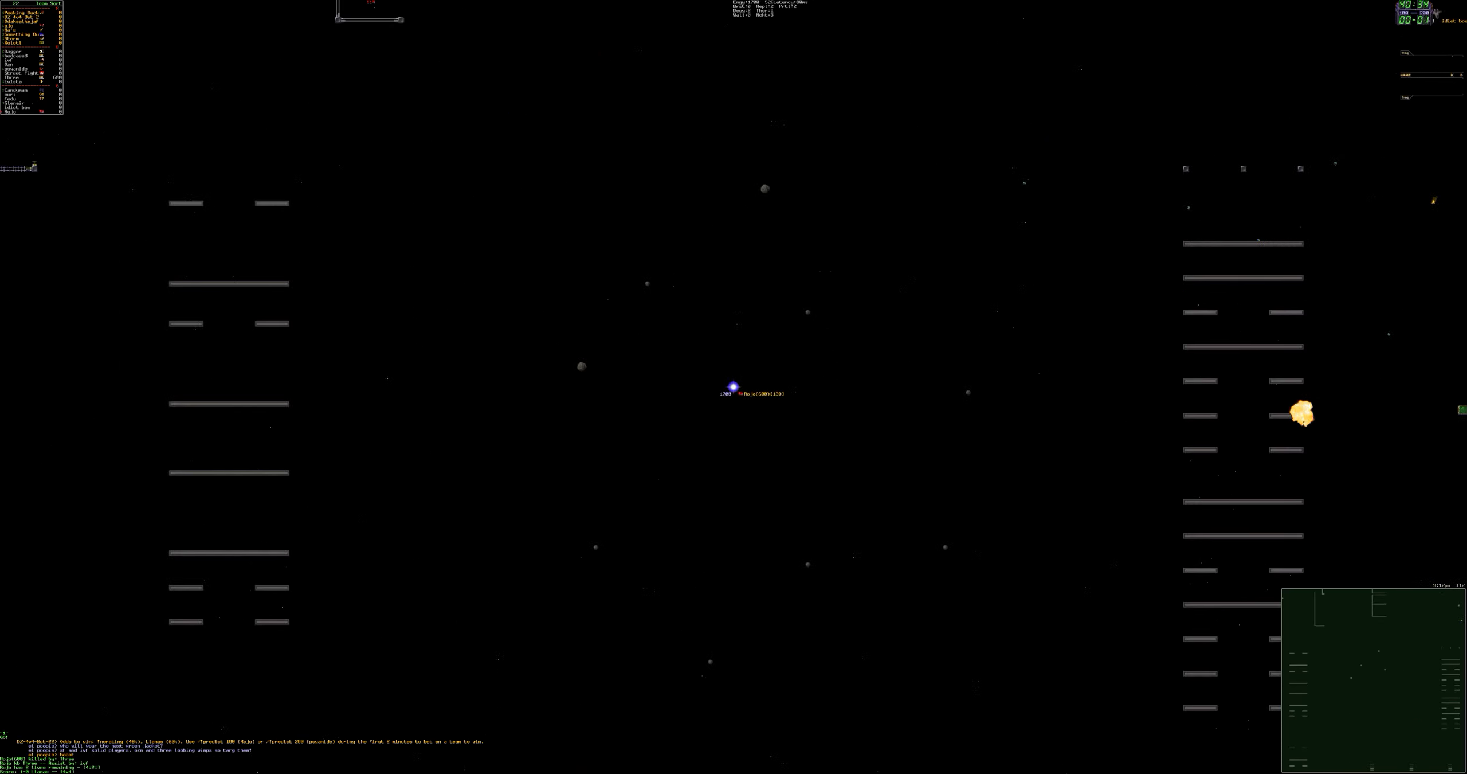
- Pan the spectator camera up and right to the crowded fight between the wall structures
key(Up)
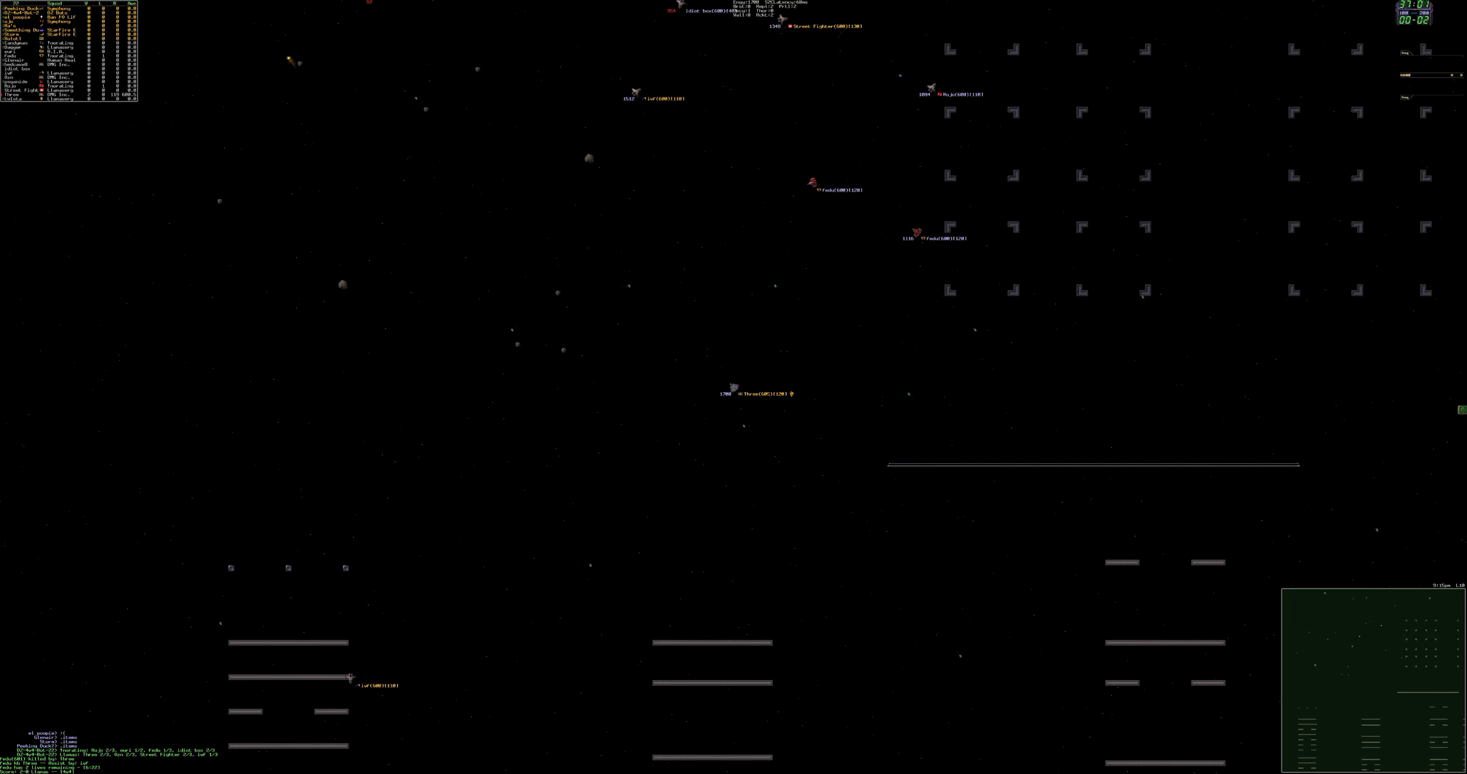
- Cycle the top-left stats box to the compact Points list with F2
key(F2)
key(F2)
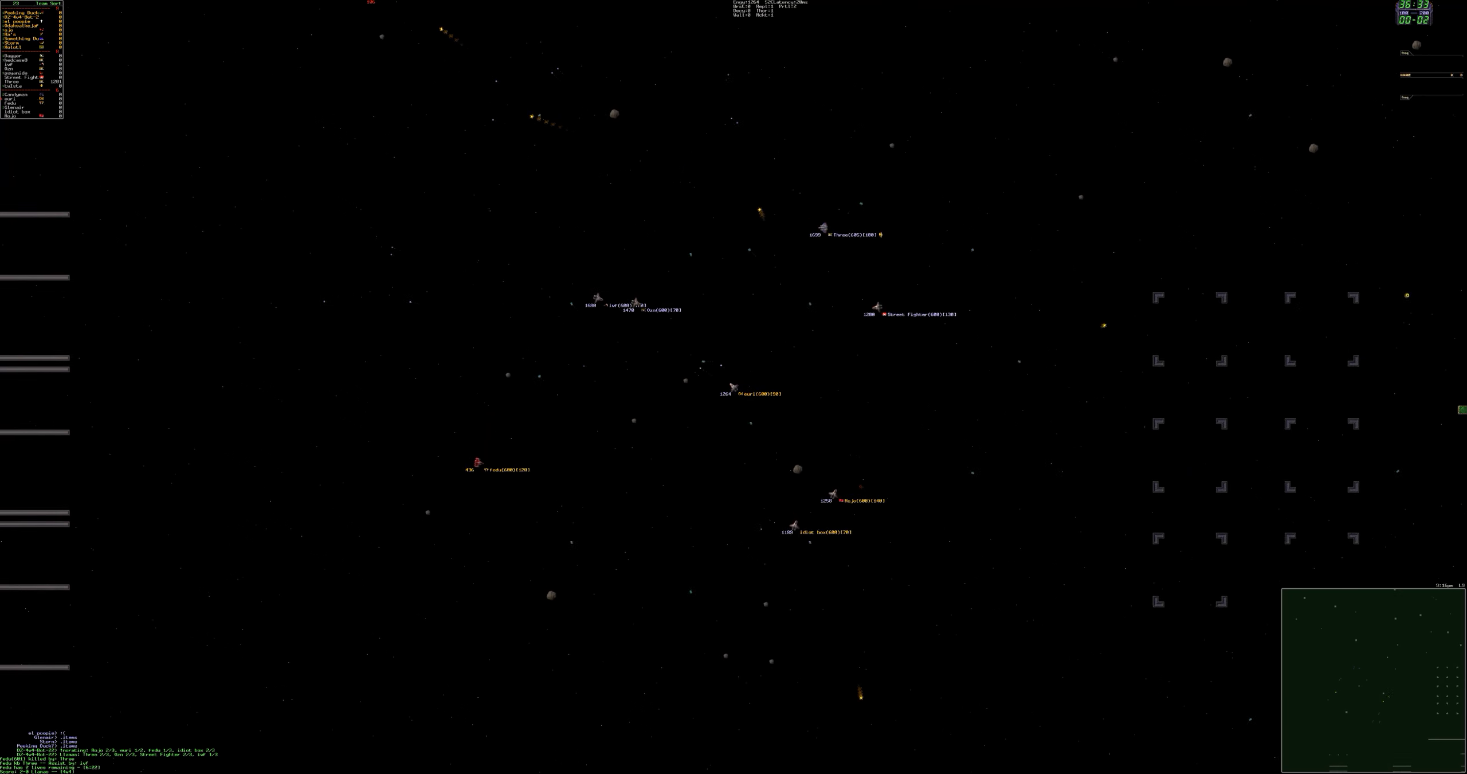
scroll(734, 387, up, 2)
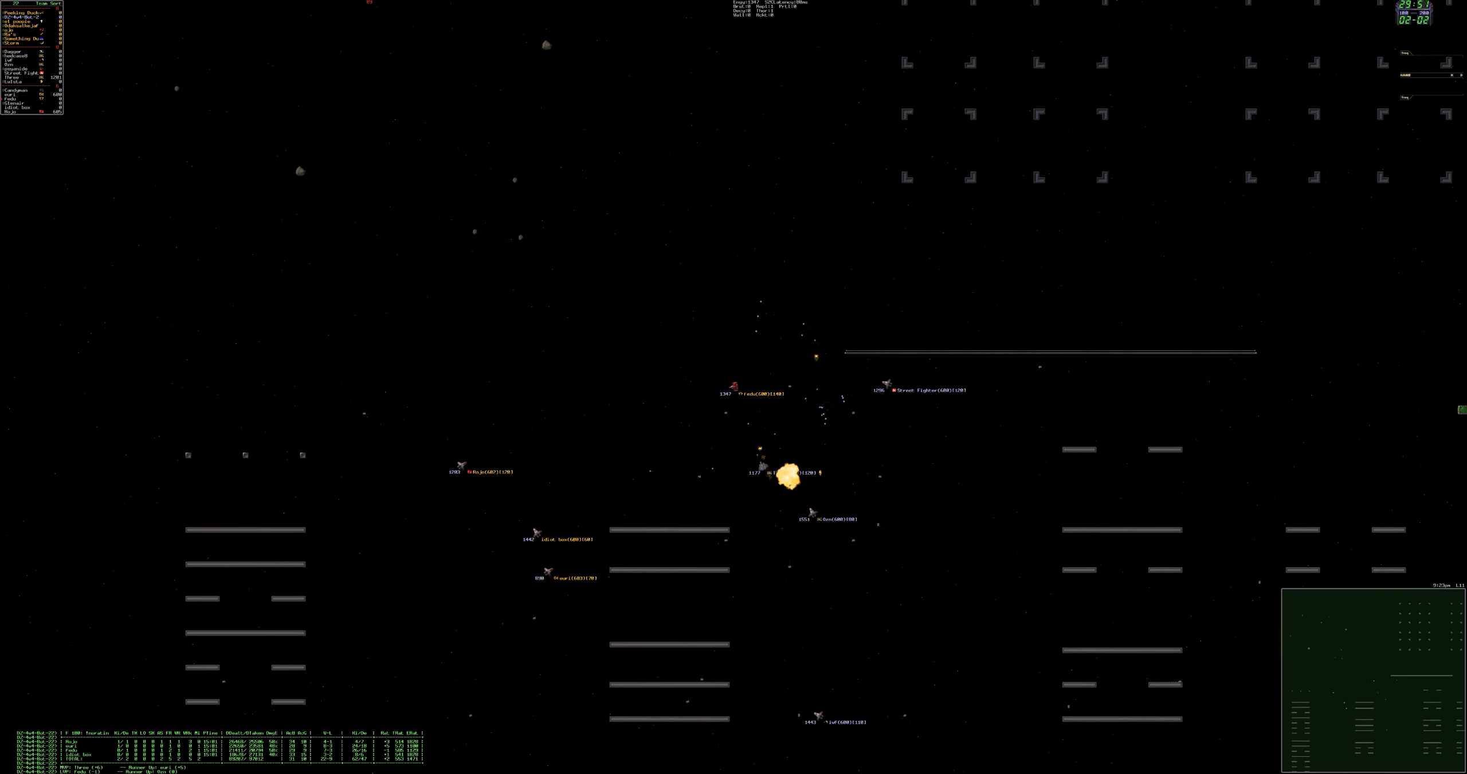
- Bring up the spectator menu and full chat history, then dismiss both overlays
key(Escape)
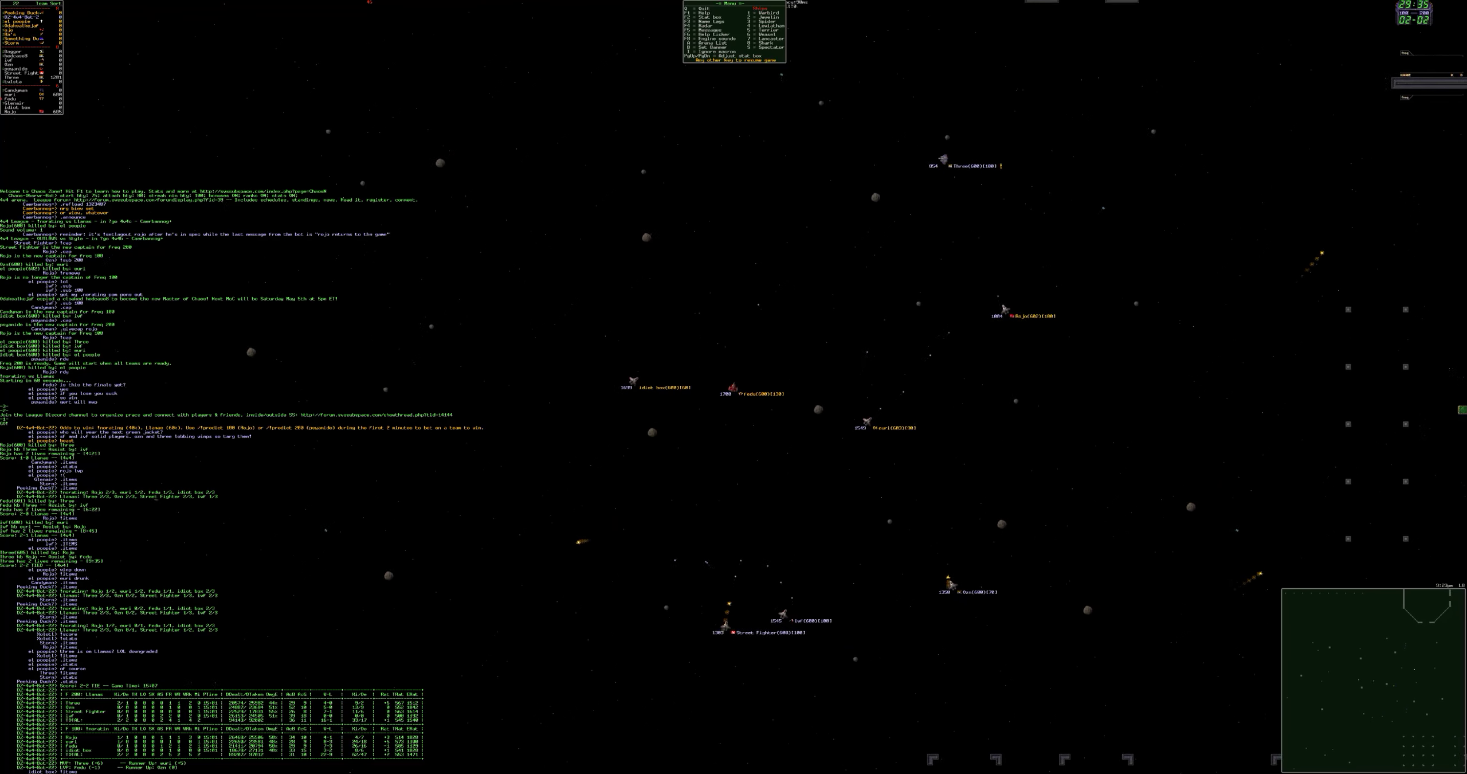
key(Escape)
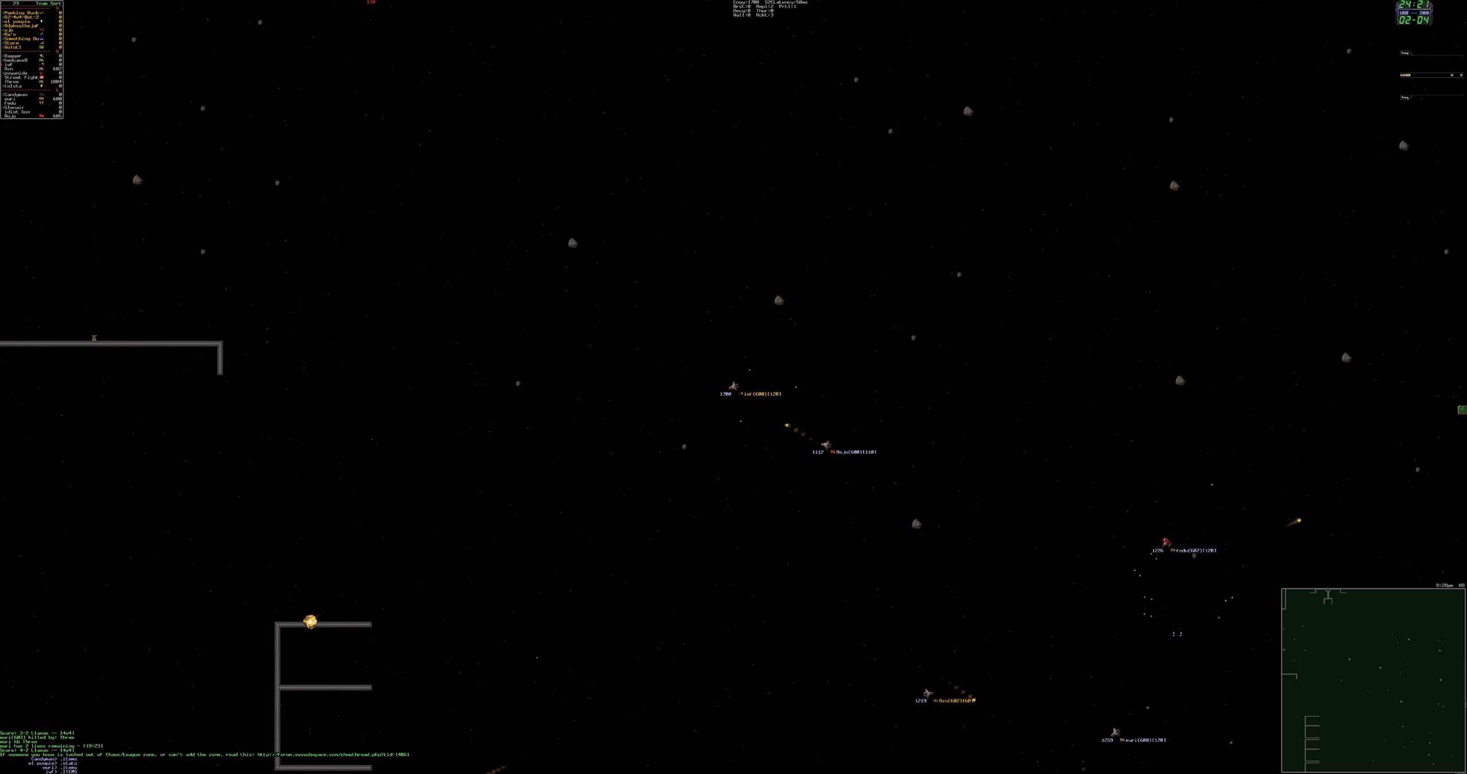
- Switch the spectator camera to another player's ship in the main team fight
key(Up)
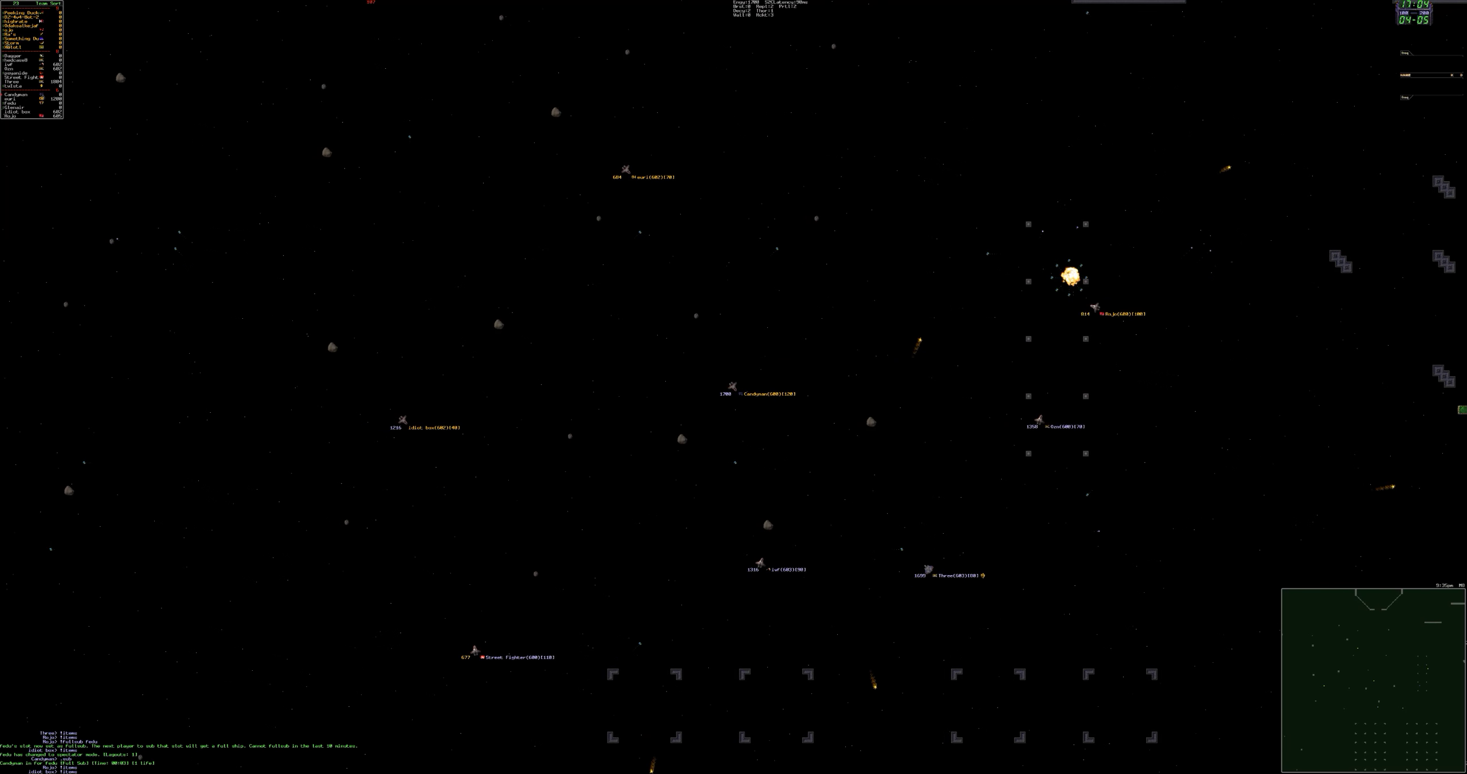
key(Escape)
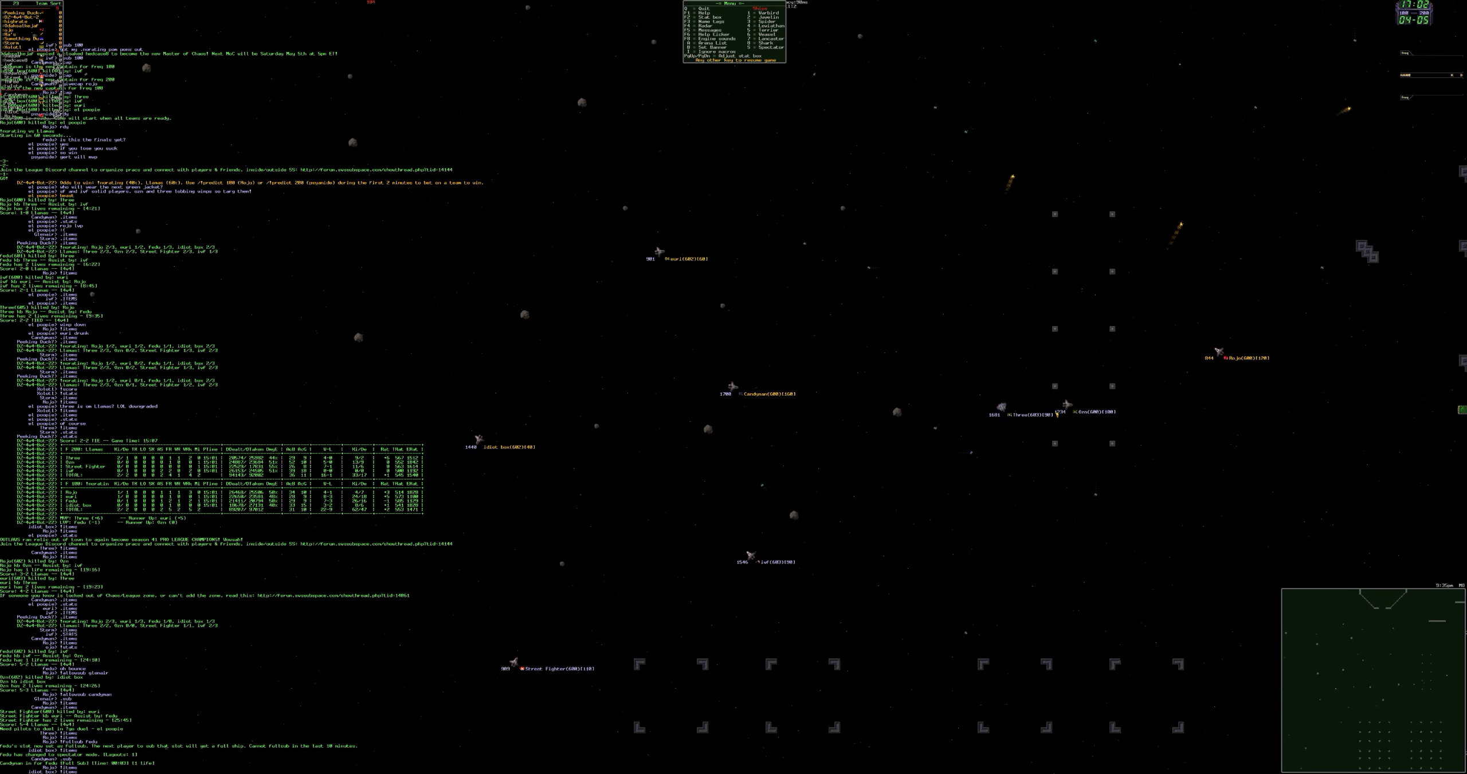
key(Escape)
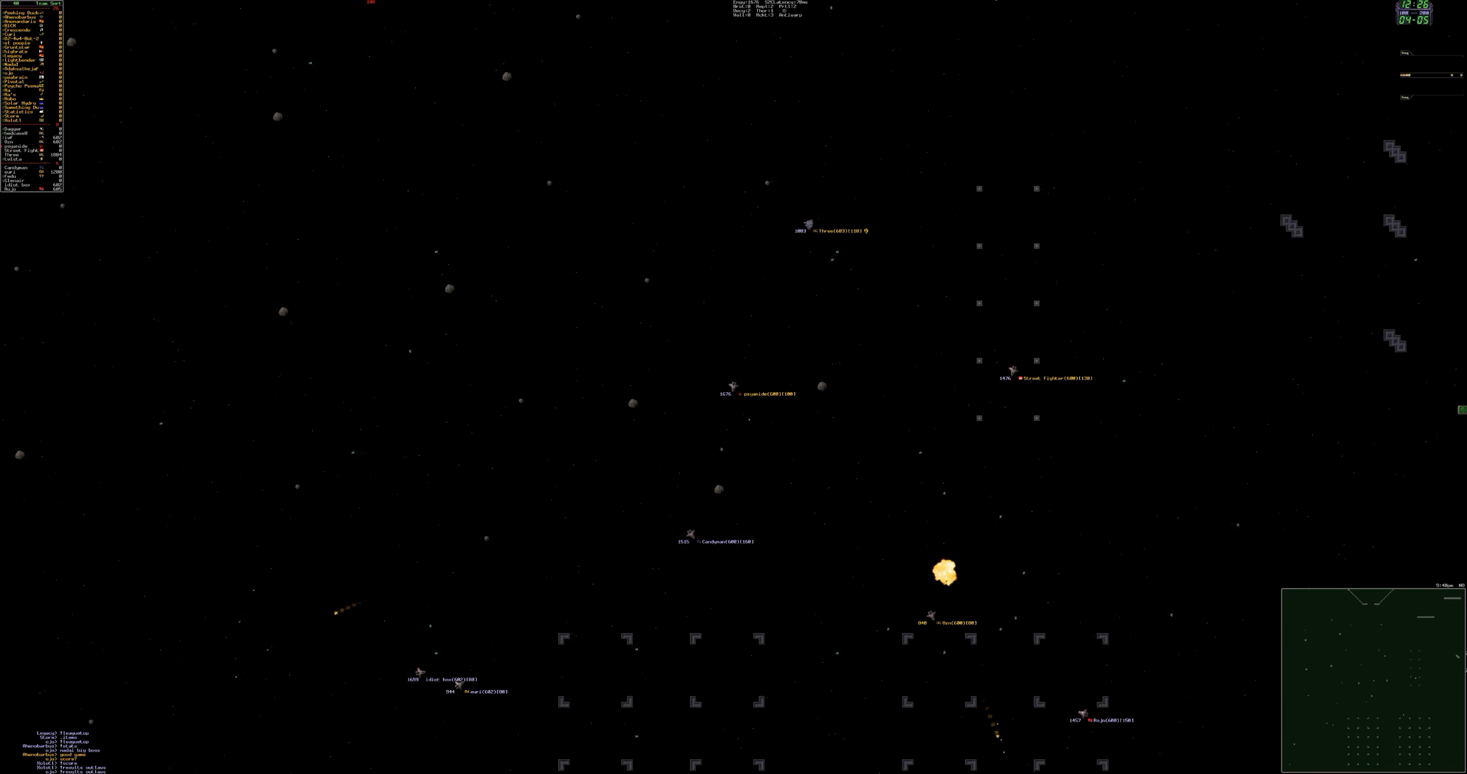
key(Escape)
key(Escape)
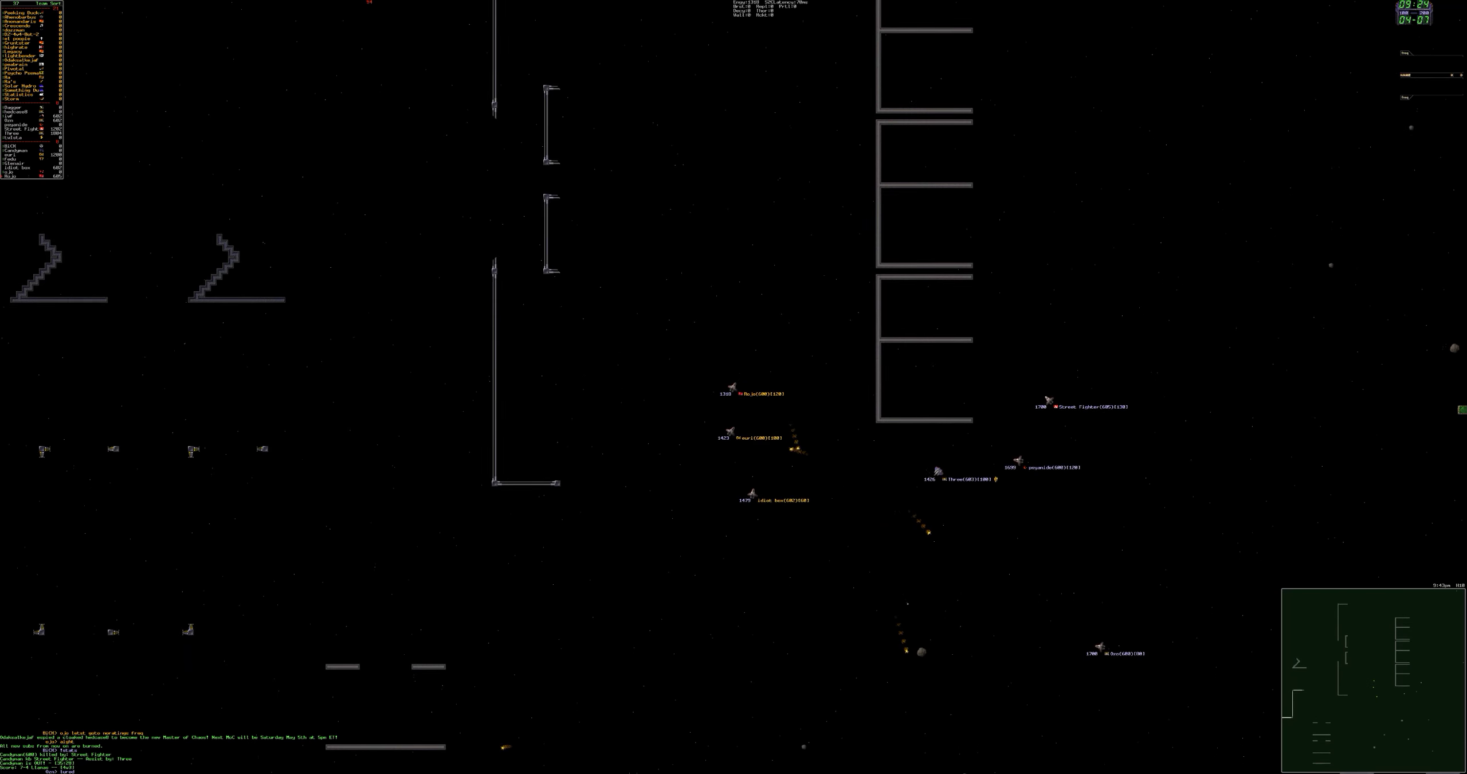
- Toggle the message history and Menu box with Esc, leaving only the spectated match
key(Escape)
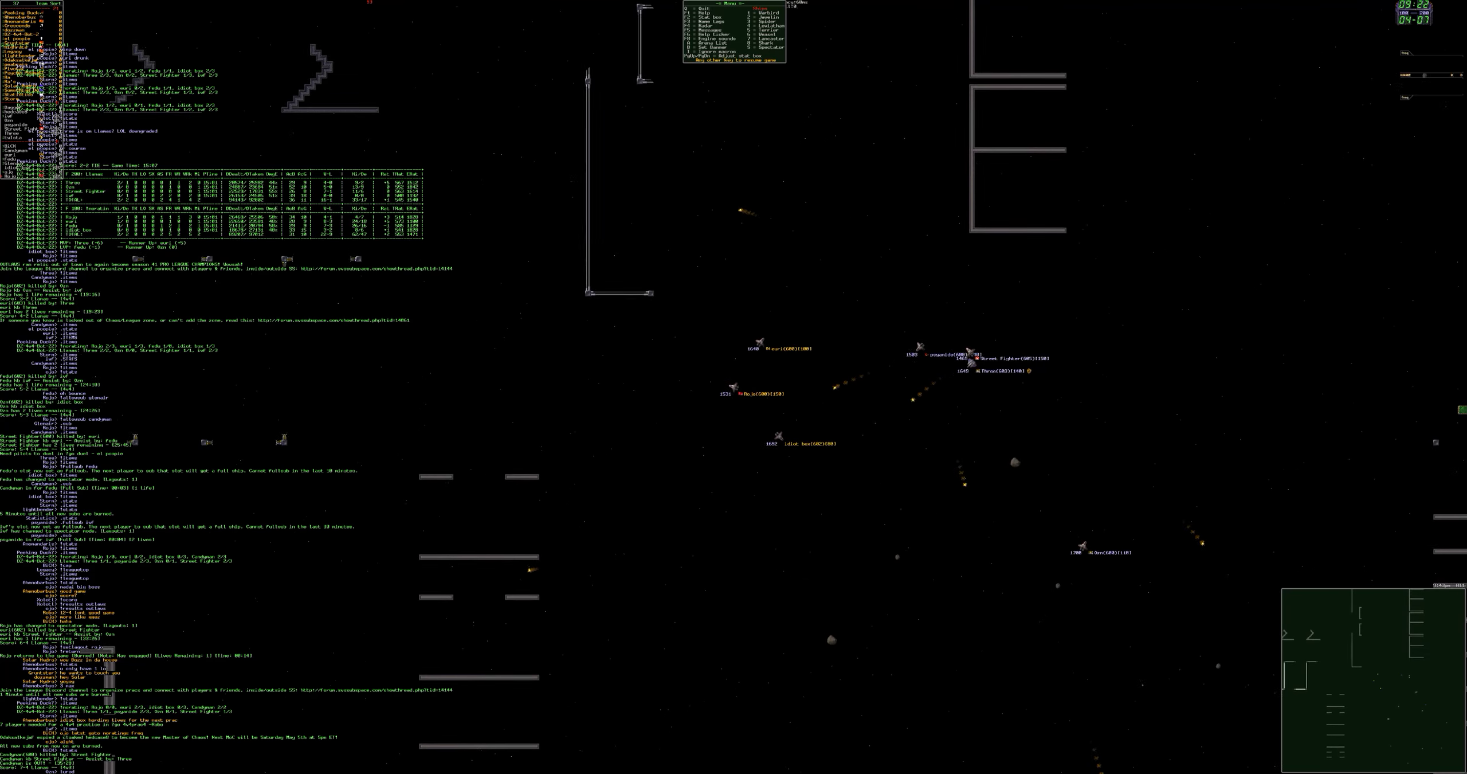
key(Escape)
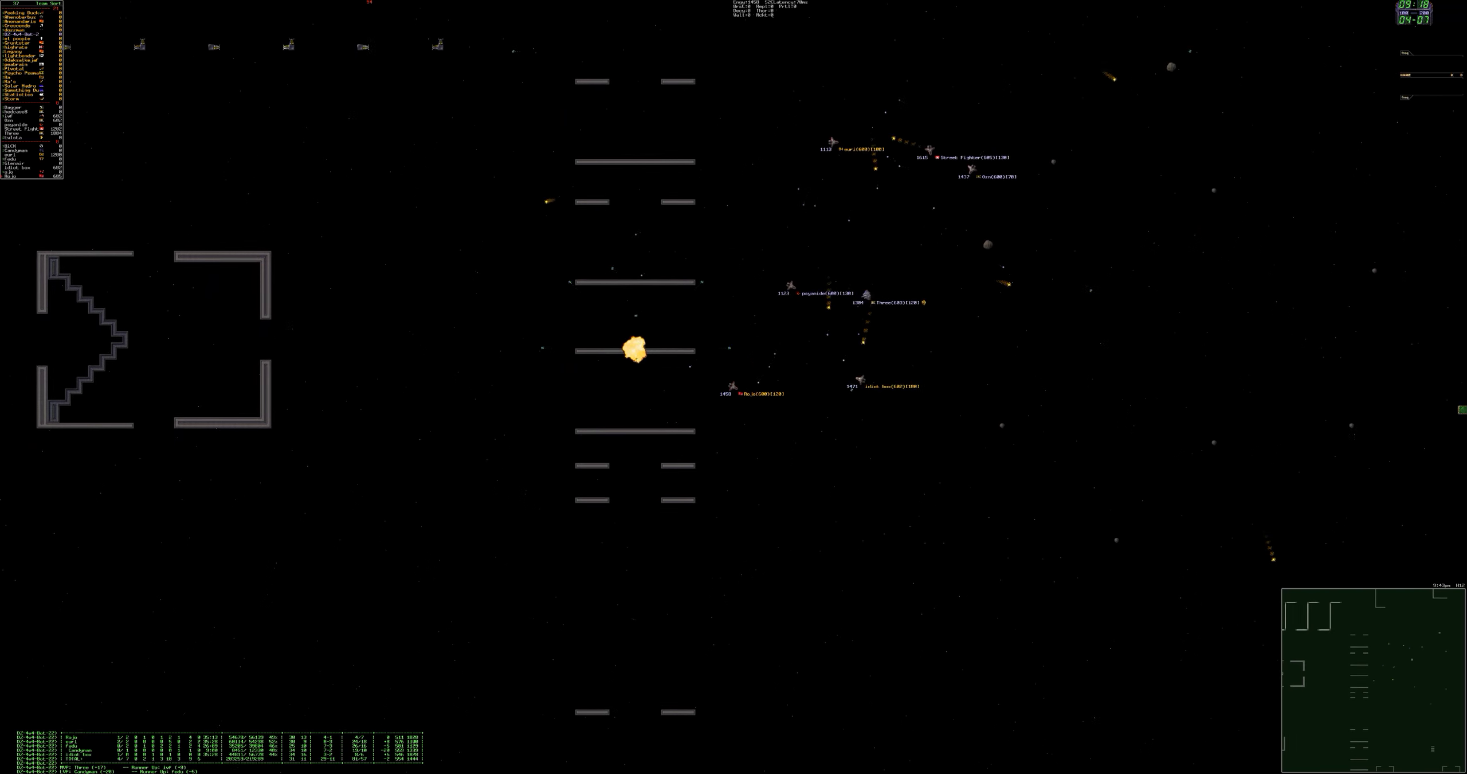
key(Escape)
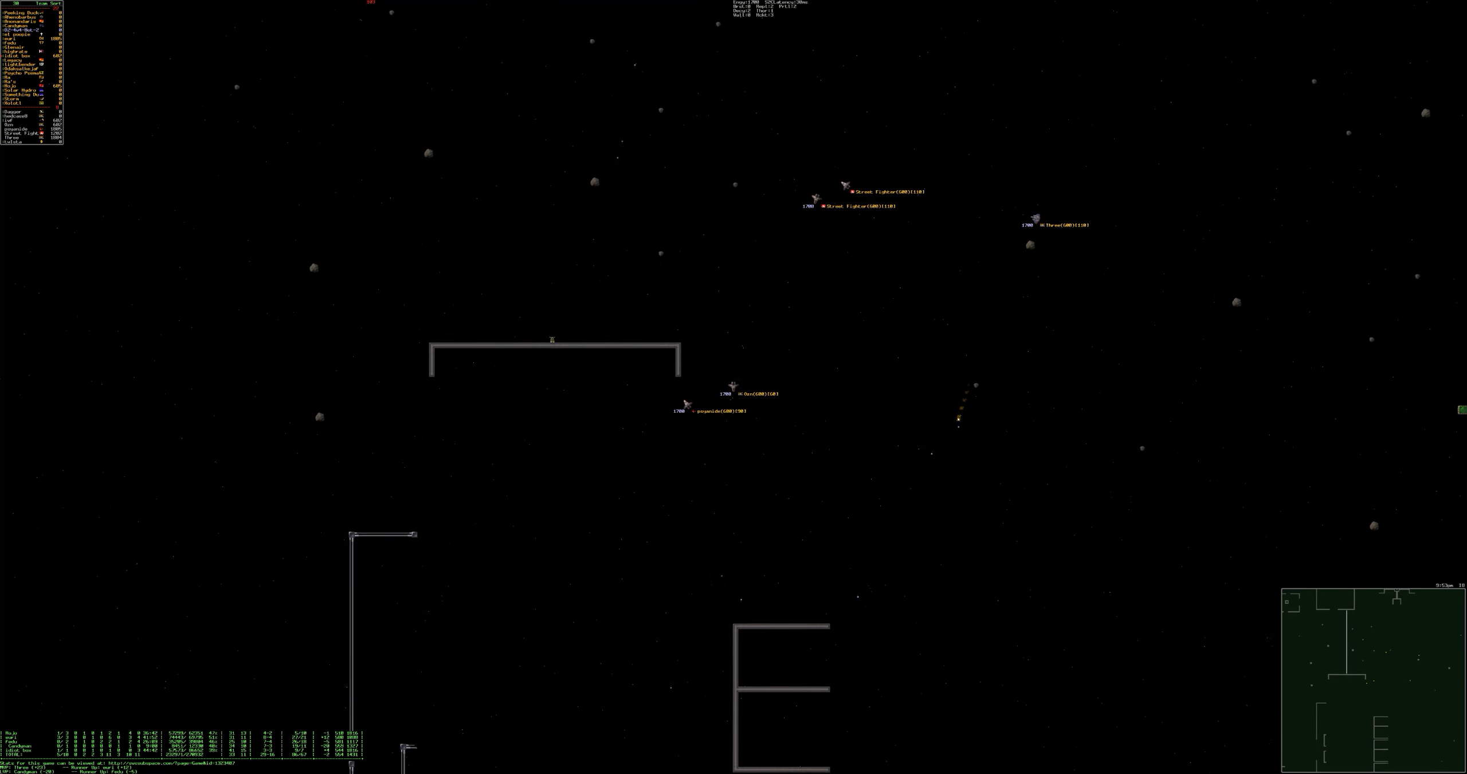
- Open the Esc game menu with the extended chat and stats history on the left
key(Escape)
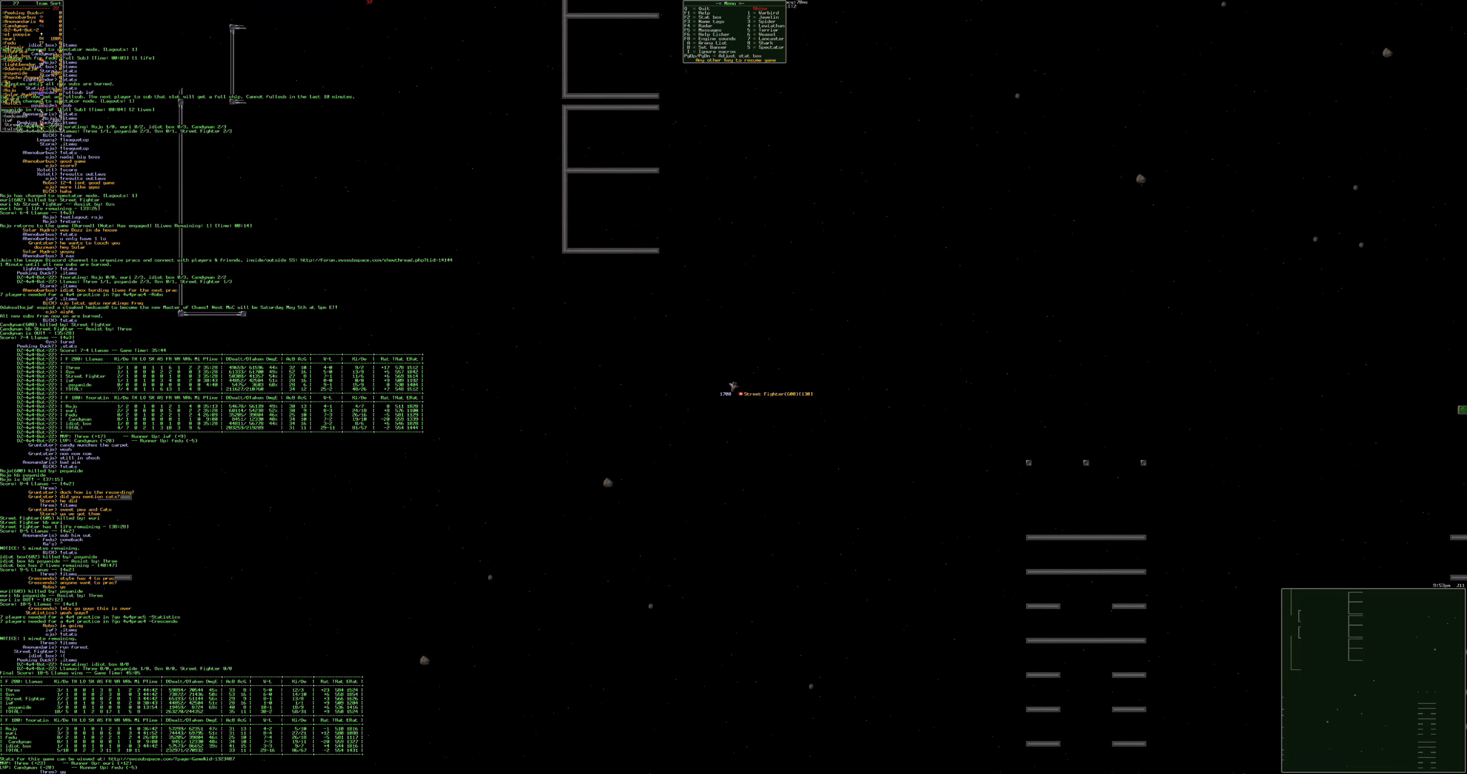
- Dismiss the game menu, chat log and stat tables with Esc
key(Escape)
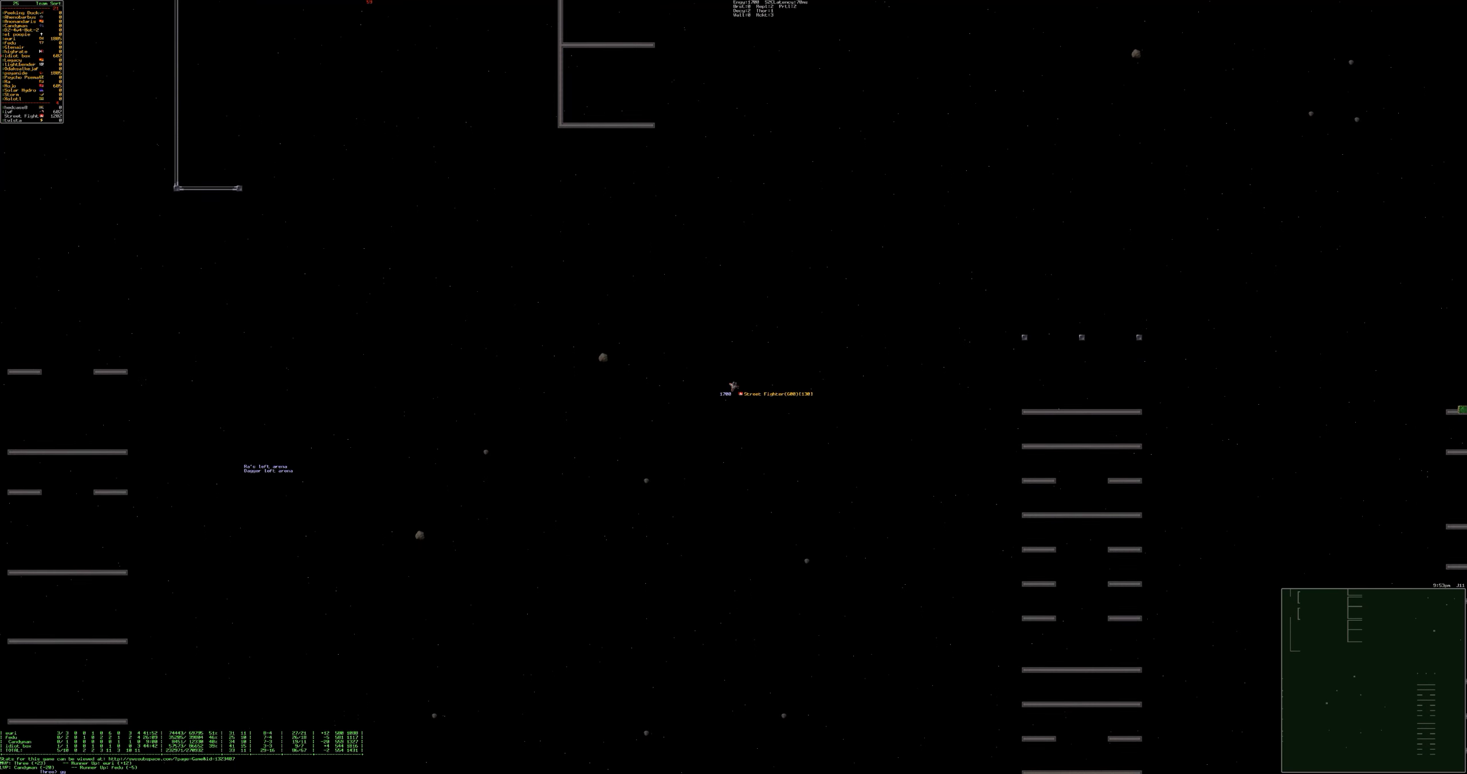